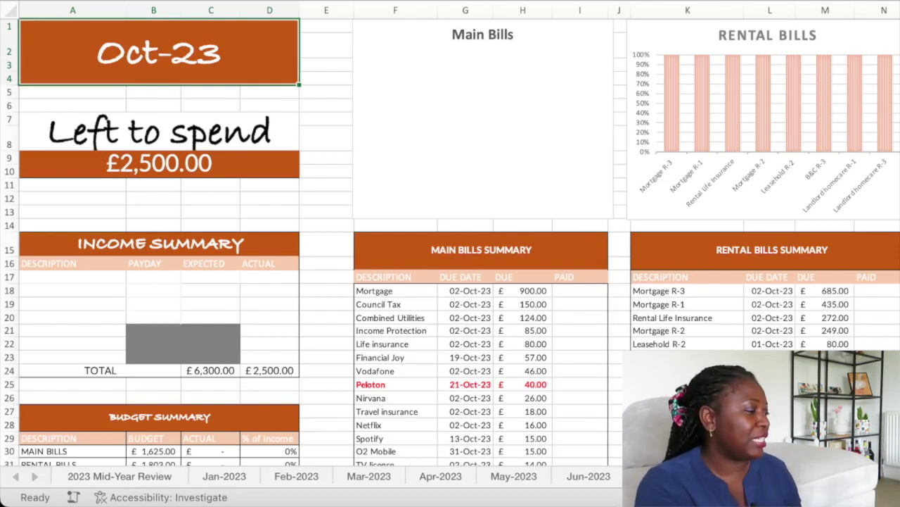
- Review the Oct-23 income summary and its total expected income
left_click(159, 204)
left_click(159, 243)
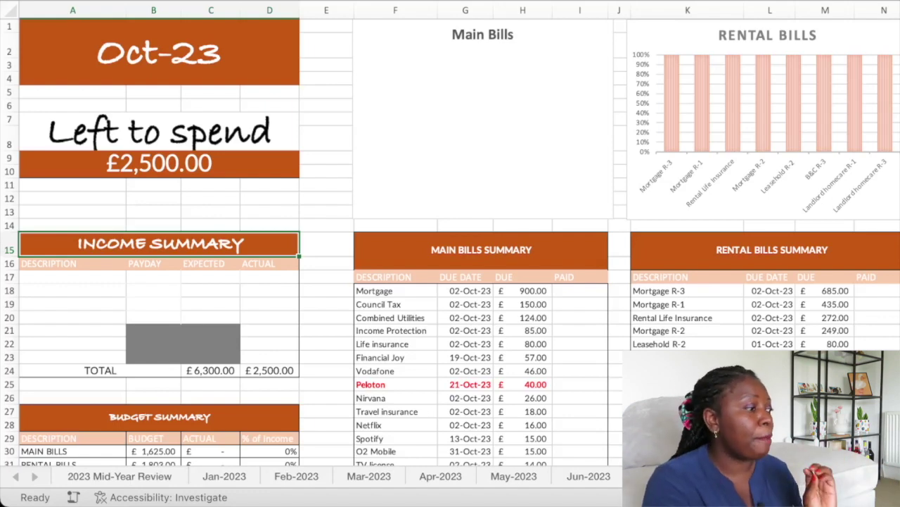
left_click(211, 371)
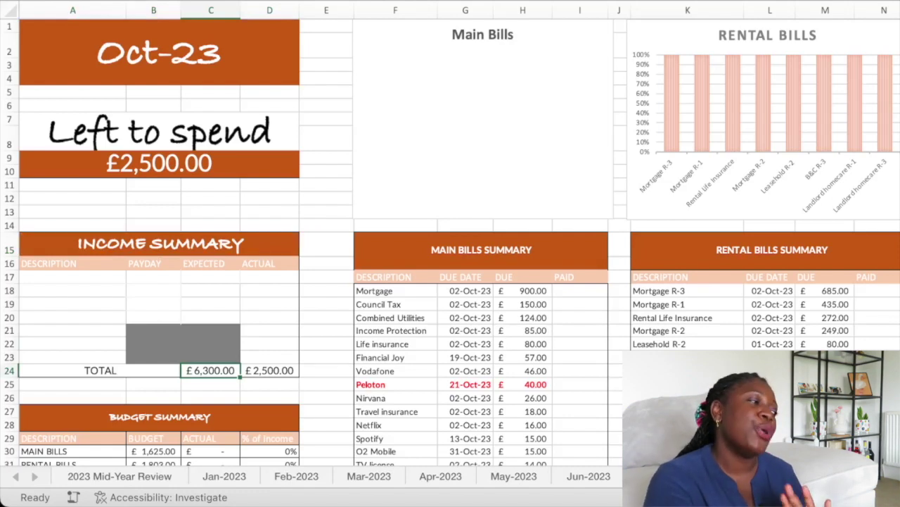
- Examine the main bills summary, including the Peloton and Youtube Premium rows and the total due
scroll(450, 240, "right", 5)
scroll(450, 239, "down", 3)
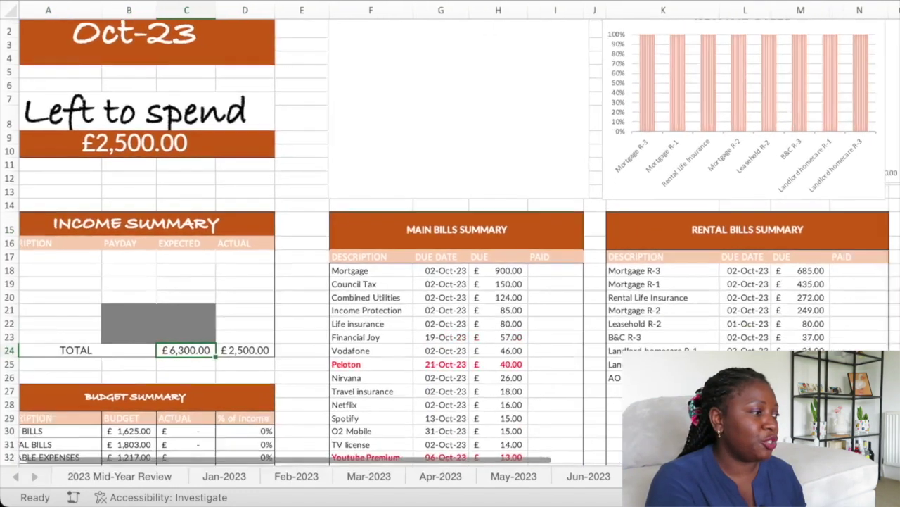
scroll(450, 239, "right", 3)
scroll(450, 239, "down", 3)
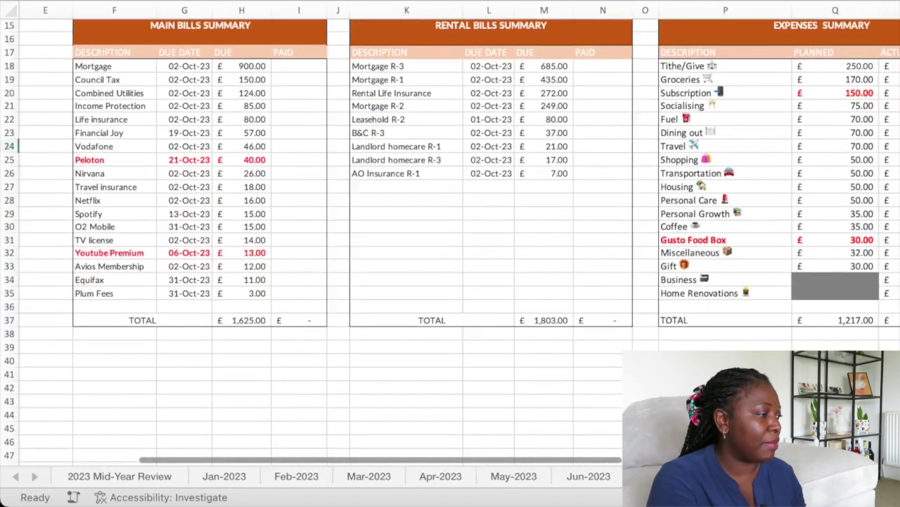
scroll(451, 240, "right", 1)
scroll(450, 239, "down", 1)
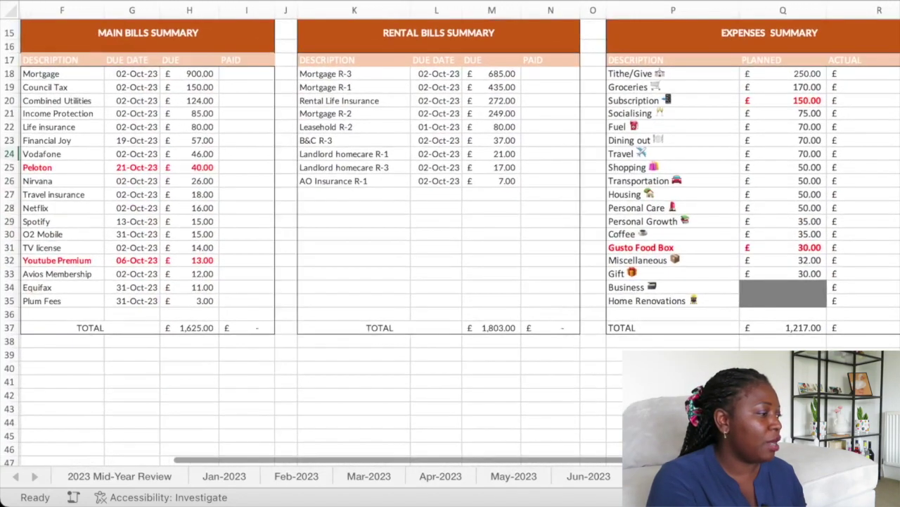
scroll(450, 239, "left", 1)
left_click(18, 371)
left_click(726, 368)
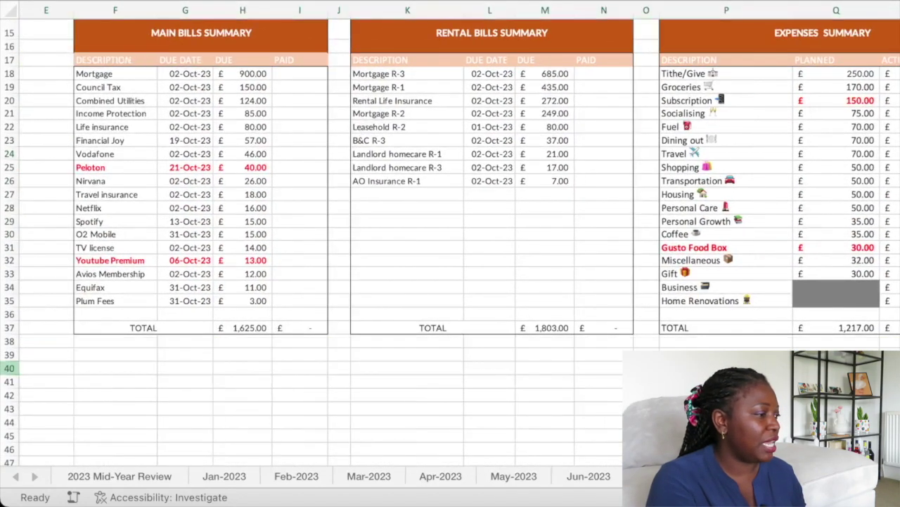
scroll(450, 239, "right", 3)
scroll(450, 239, "up", 1)
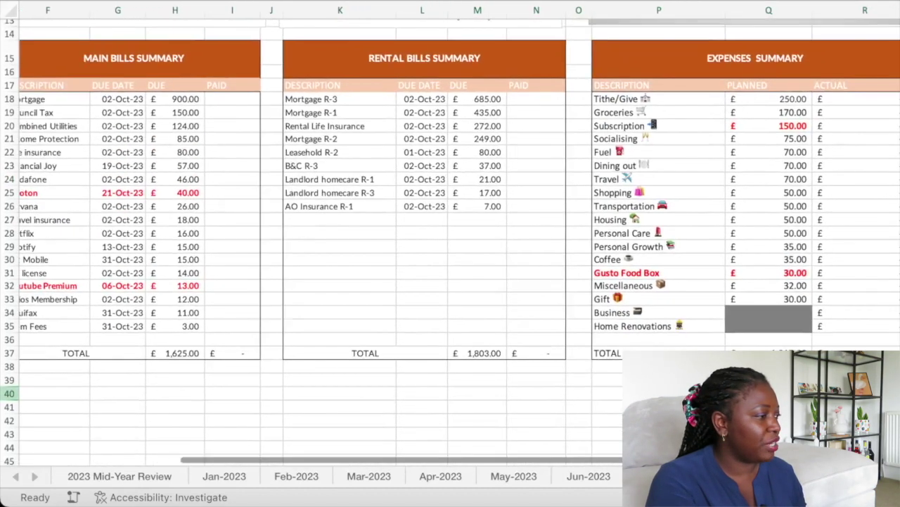
scroll(451, 239, "down", 1)
scroll(450, 239, "left", 1)
scroll(450, 239, "left", 1)
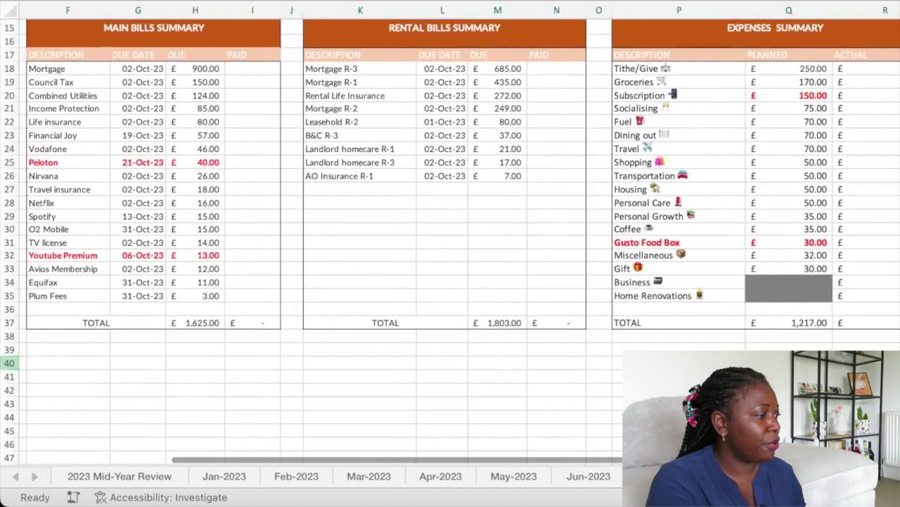
key("shift+space")
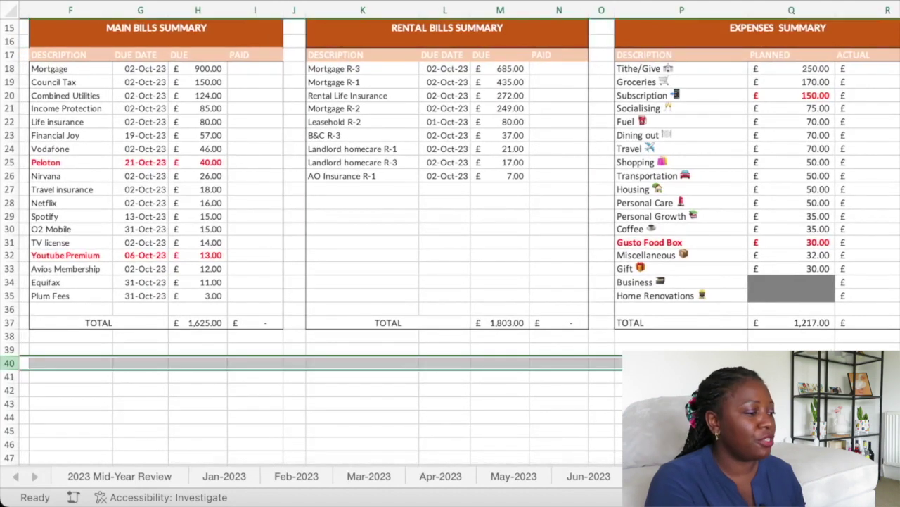
left_click(156, 29)
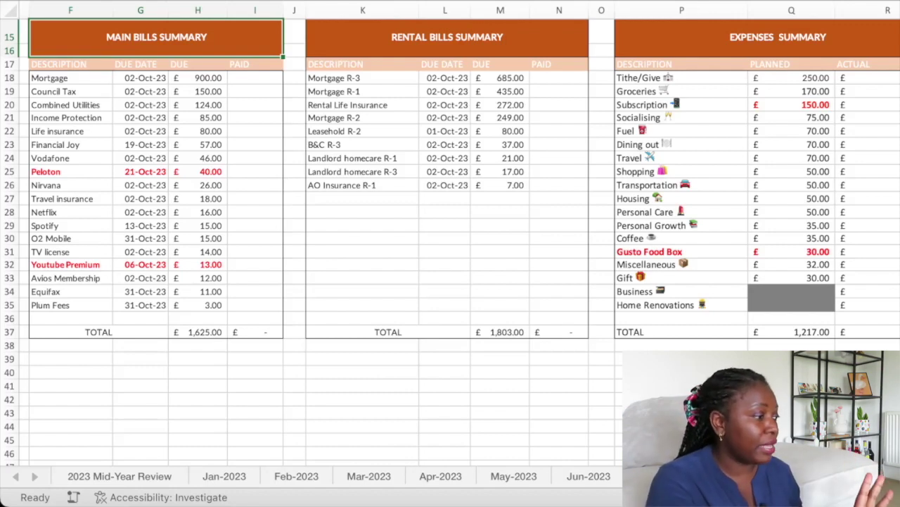
left_click_drag(70, 172, 198, 171)
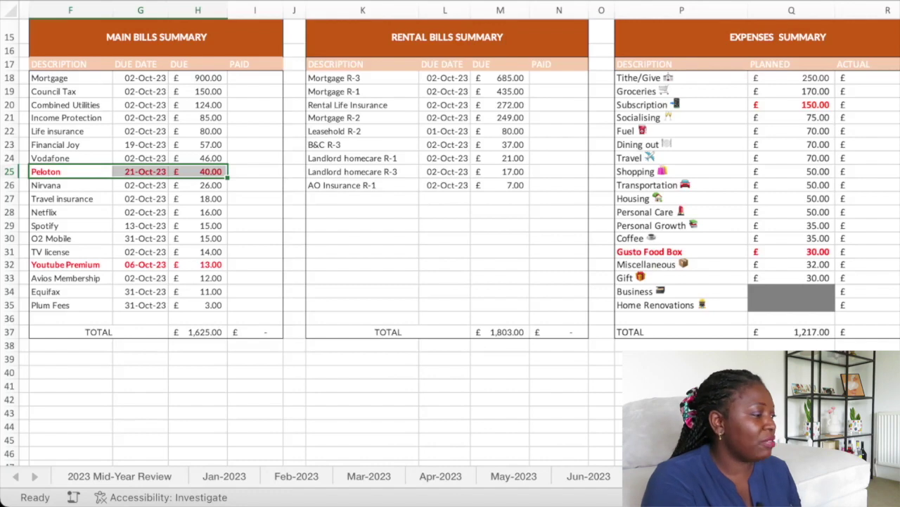
left_click_drag(199, 265, 72, 265)
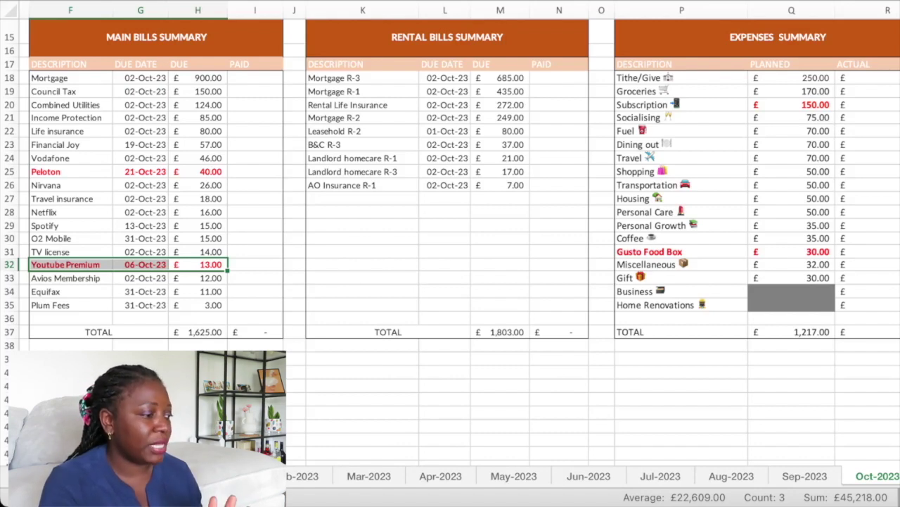
left_click(198, 332)
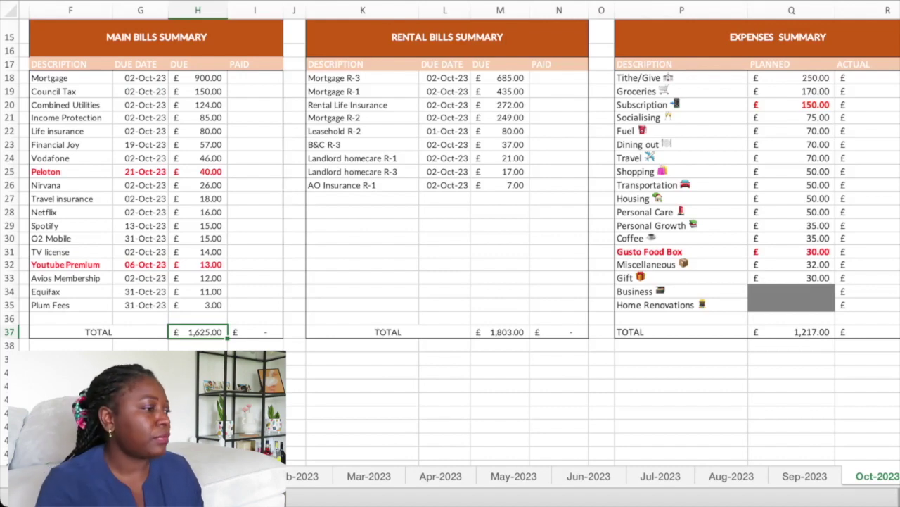
- Format the B&C R-3 and Landlord homecare R-3 rows in the rental bills summary as bold red text
left_click(447, 37)
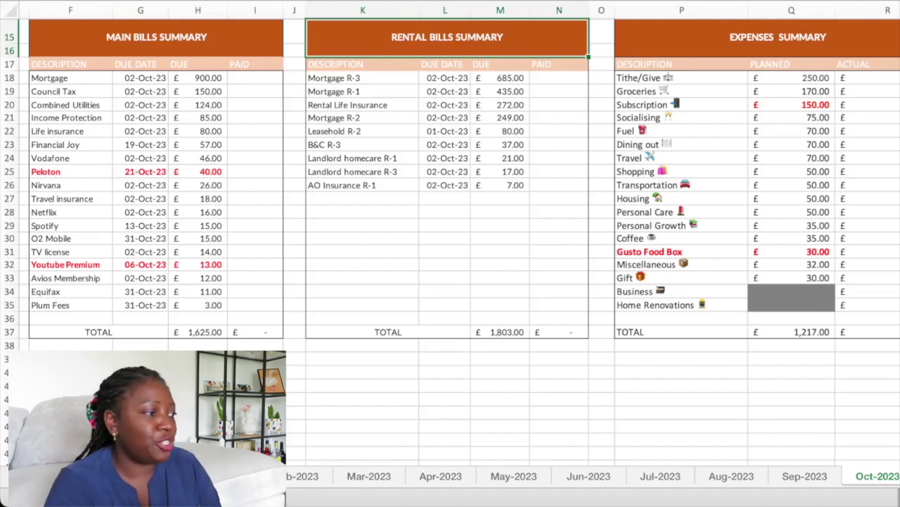
left_click_drag(363, 144, 500, 144)
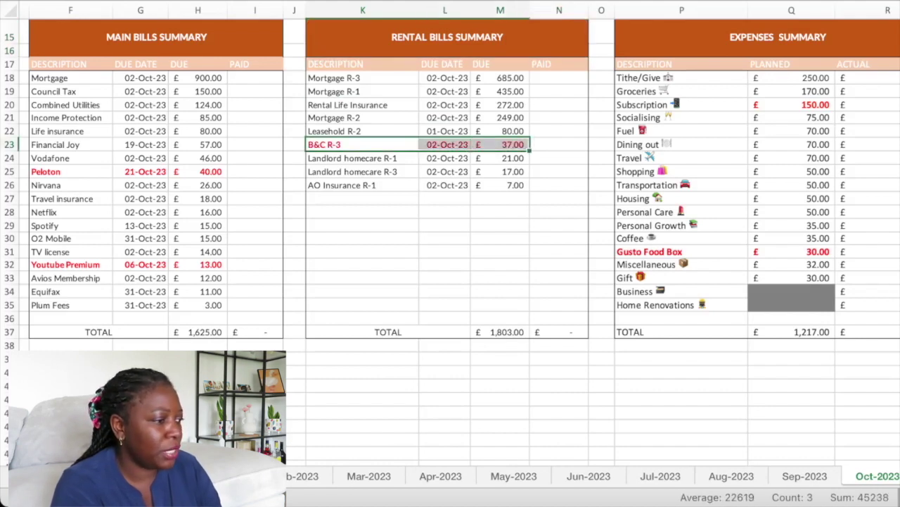
left_click(363, 212)
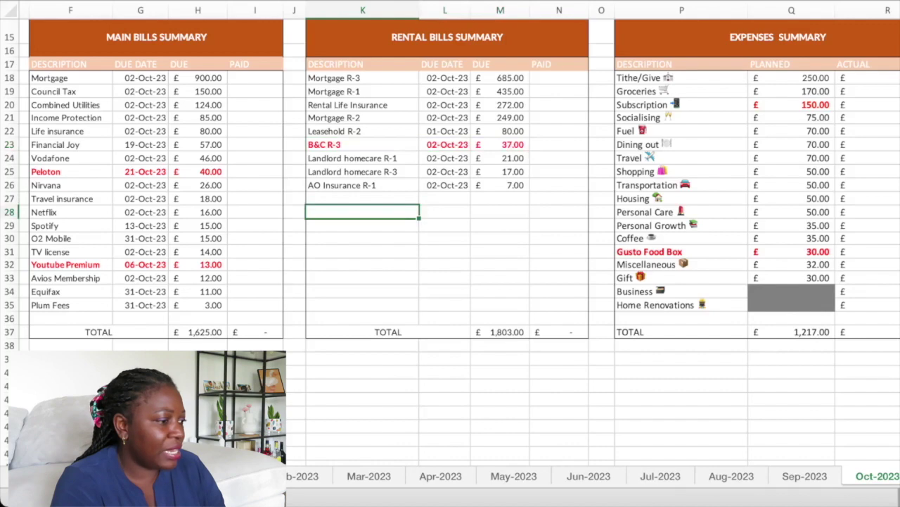
left_click_drag(507, 171, 352, 170)
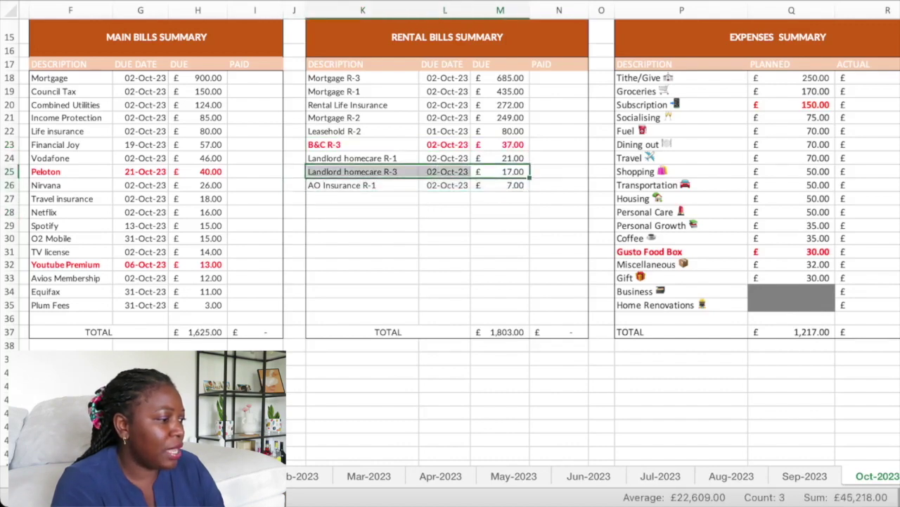
key("super+b")
left_click(445, 238)
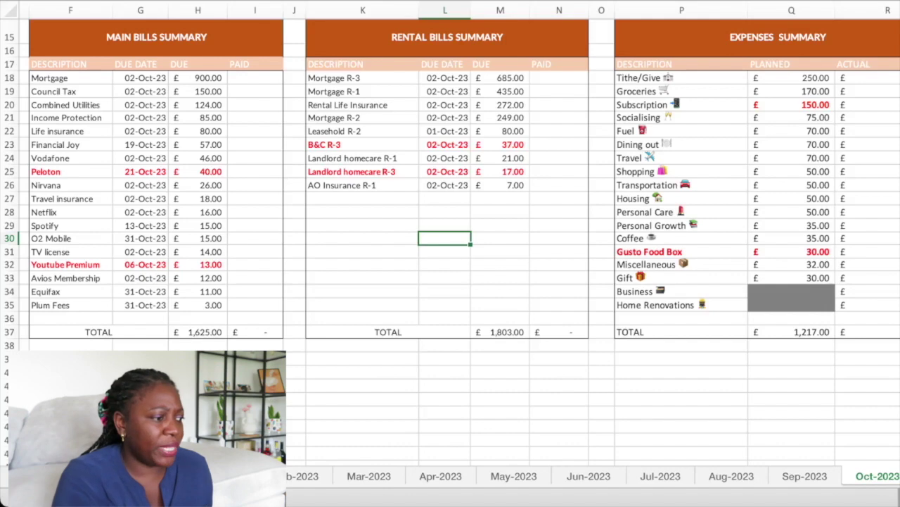
left_click(500, 332)
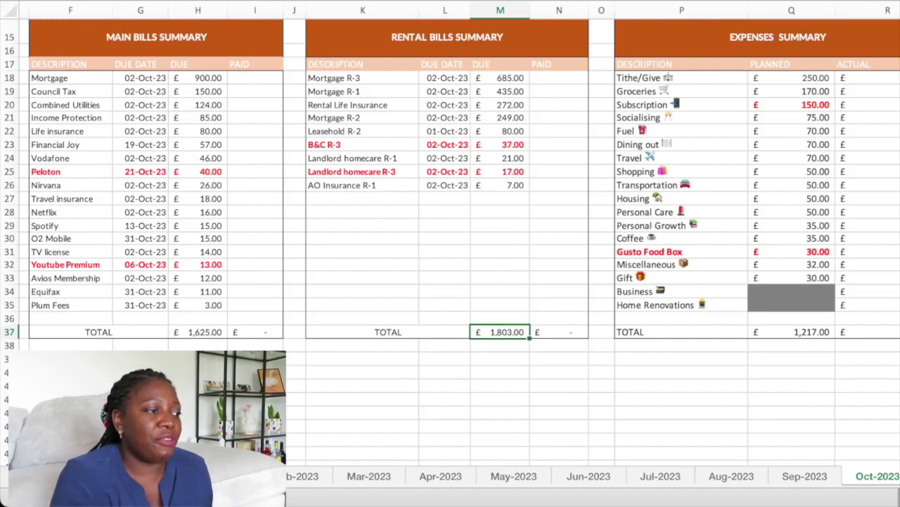
- Add "VARIBALE" before the expenses summary heading so it reads "VARIBALE EXPENSES SUMMARY"
left_click(778, 37)
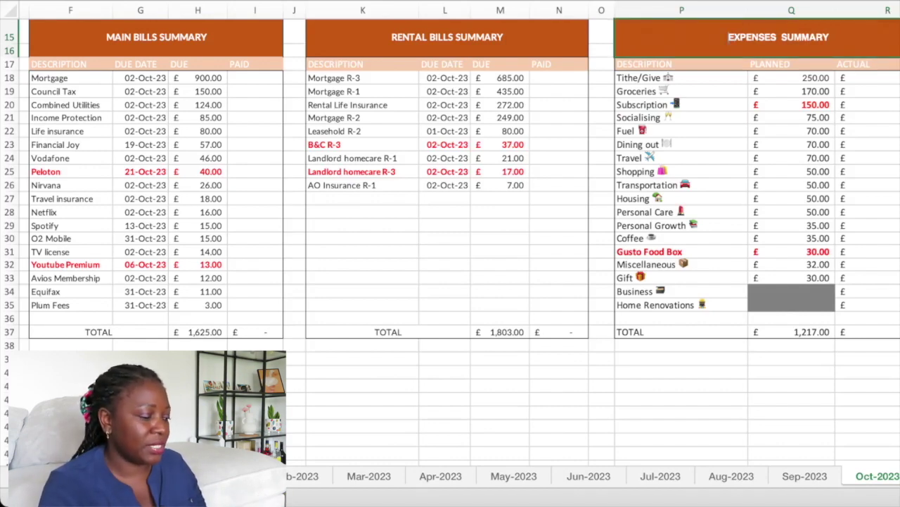
type("VARIBALE")
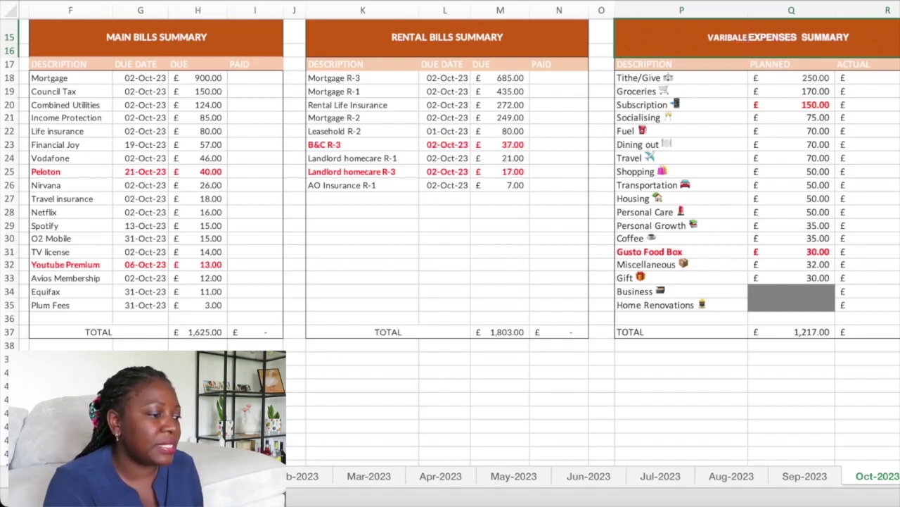
left_click(681, 372)
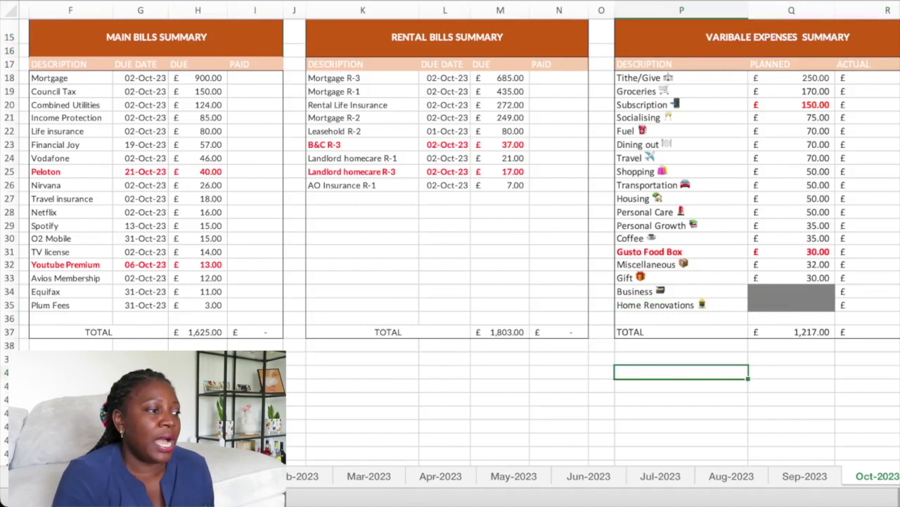
- Format the planned Groceries amount in the expenses summary as bold red text
left_click(681, 78)
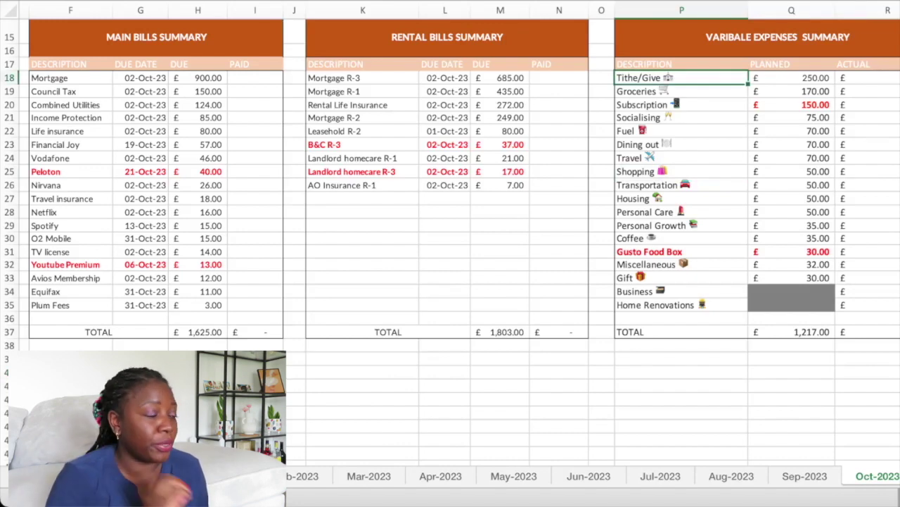
left_click(681, 92)
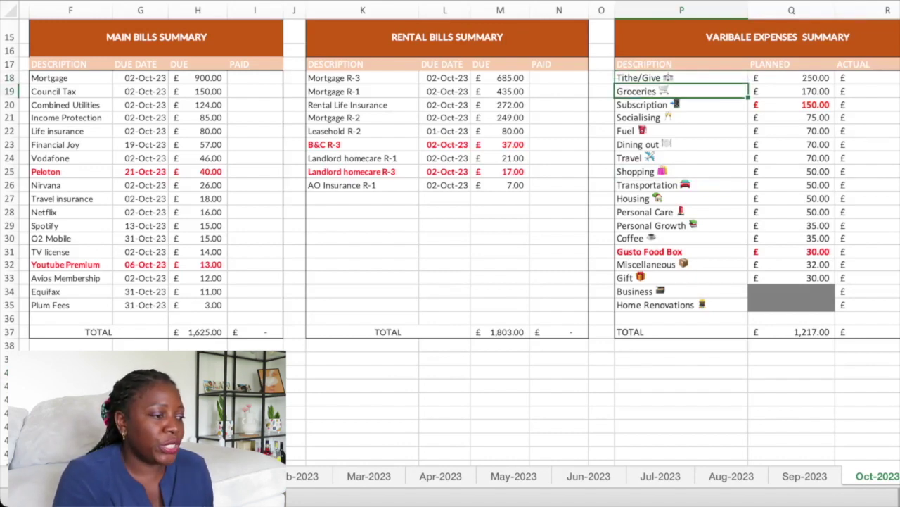
left_click(791, 91)
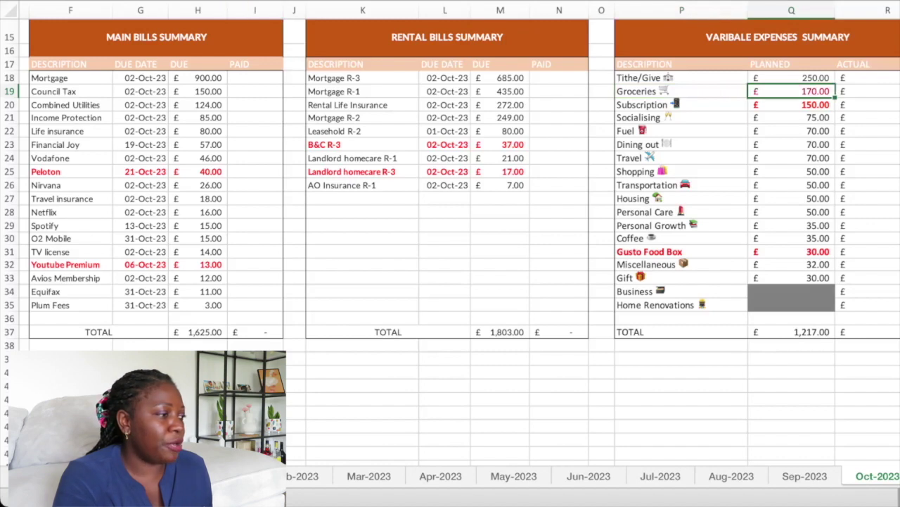
key("super+b")
left_click(681, 399)
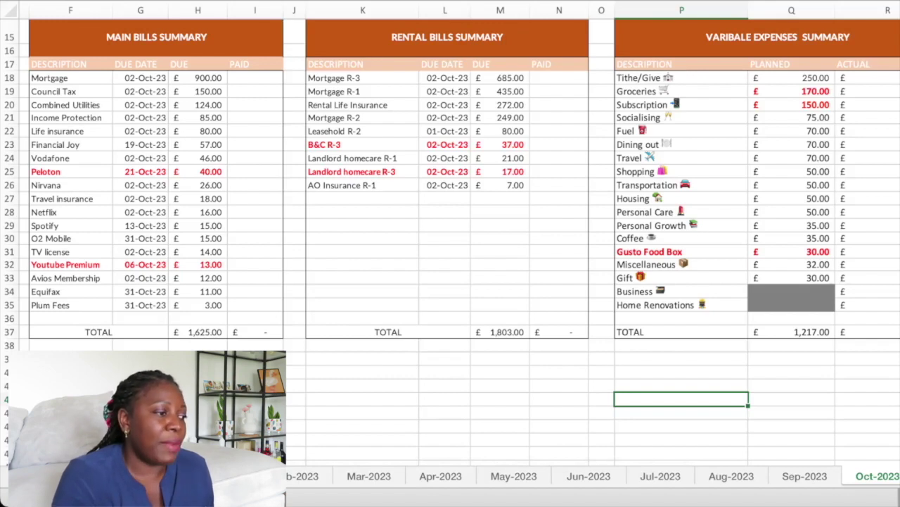
- Review the remaining expense categories and their planned amounts, from Subscription down to Home Renovations
left_click(681, 105)
left_click(792, 105)
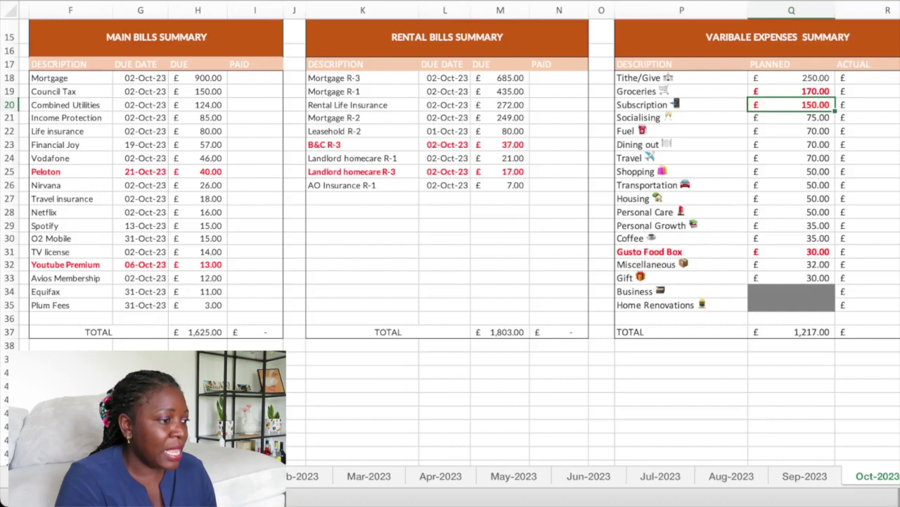
left_click_drag(681, 117, 647, 198)
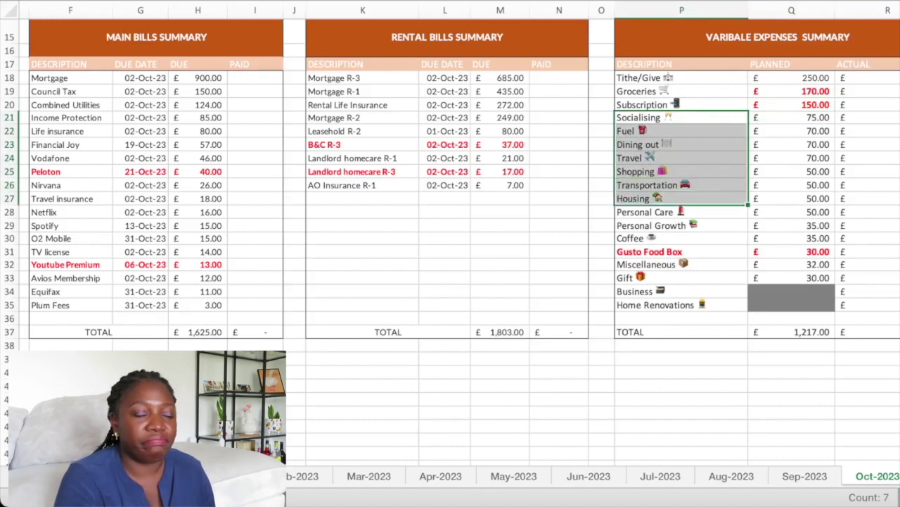
left_click_drag(647, 198, 792, 225)
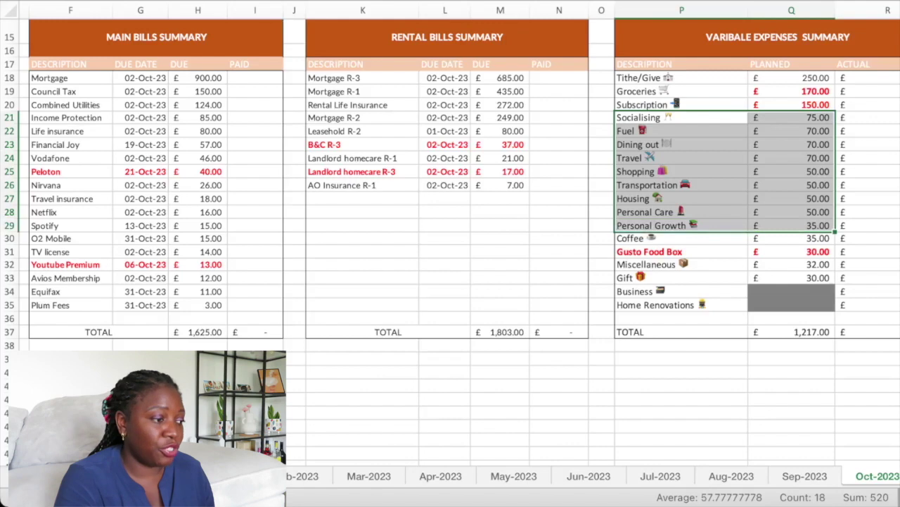
key("shift+Down")
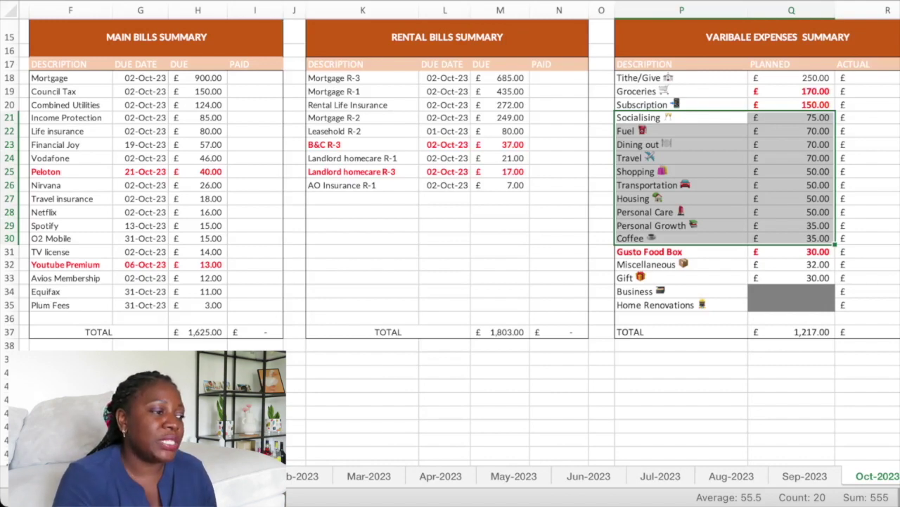
left_click(681, 252)
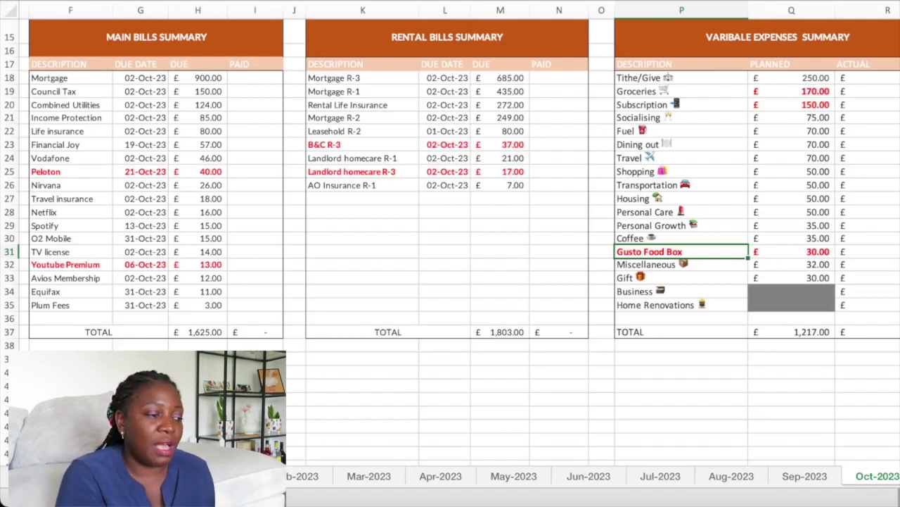
left_click(792, 252)
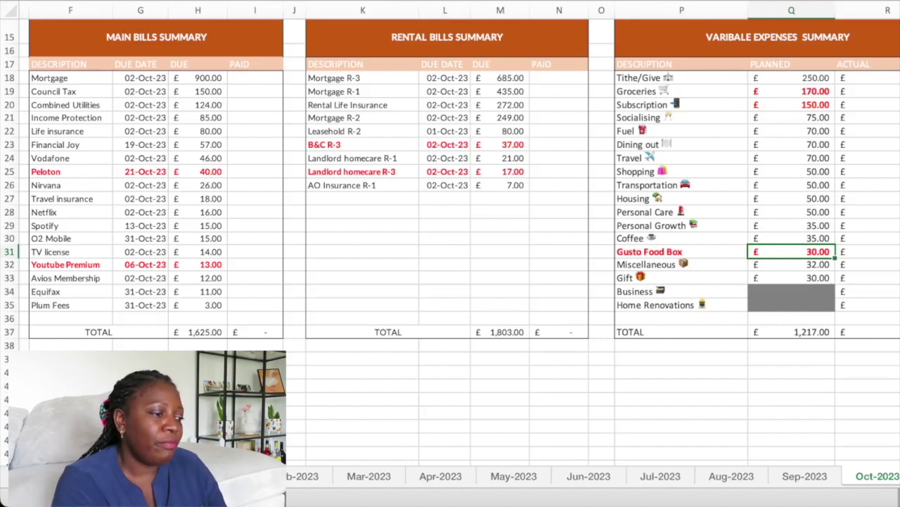
left_click(681, 265)
left_click(681, 278)
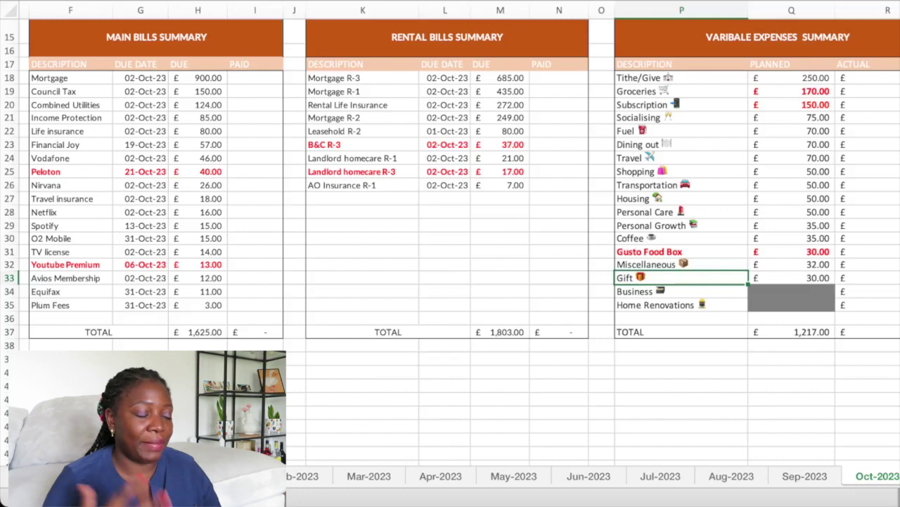
key("Down")
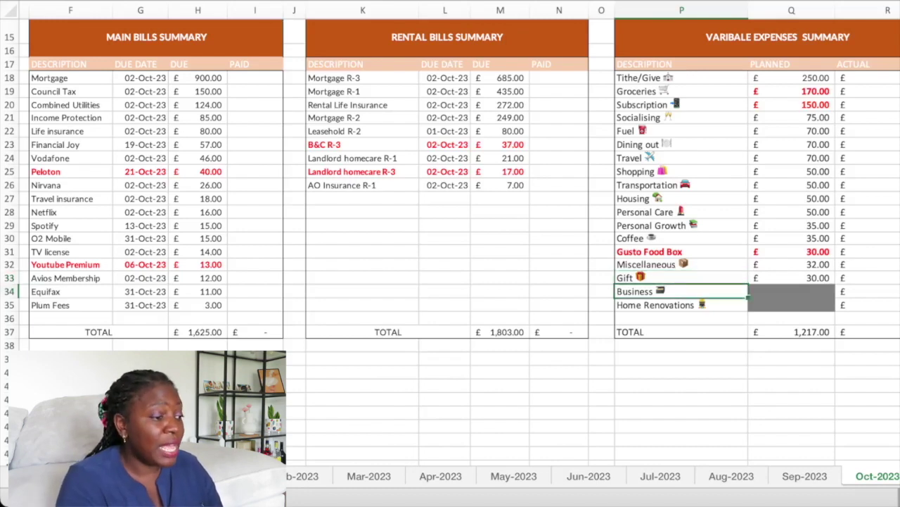
key("Down")
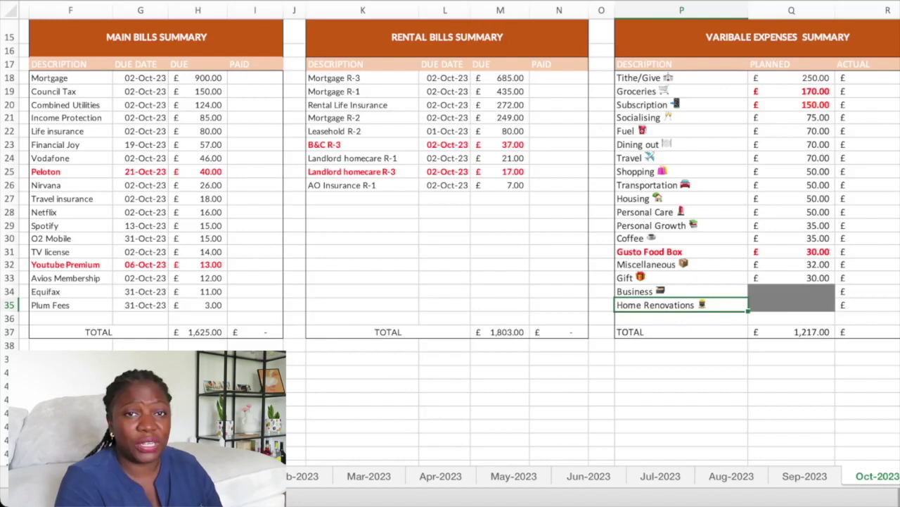
- Remove the Home Renovations entry from the variable expenses summary, clearing its description, actual amount and the grey fill of its planned cell
key("Delete")
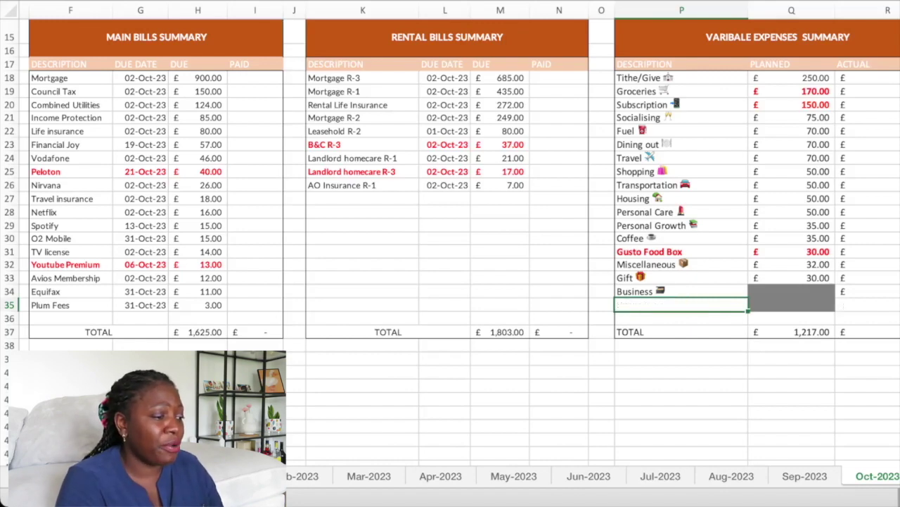
key("Right")
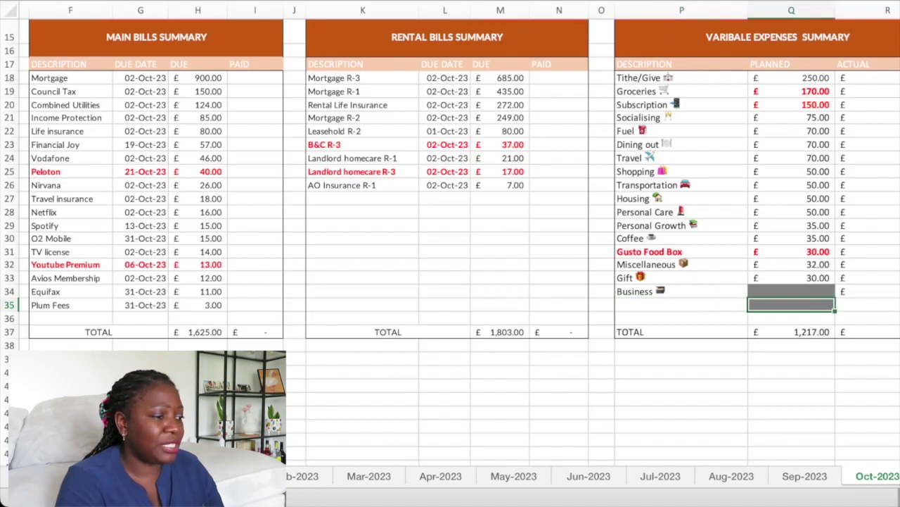
left_click(682, 399)
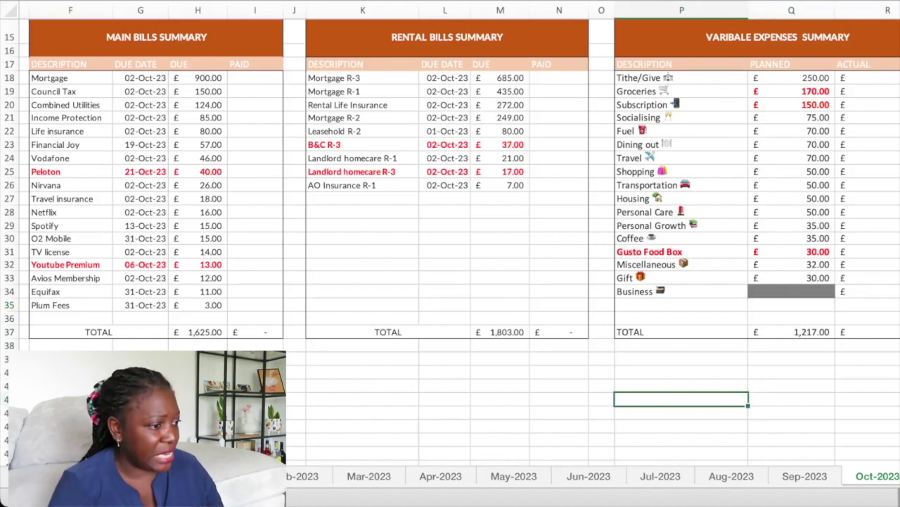
- Review the planned total of the variable expenses and the goals and total in the Savings & Investments Summary
left_click(791, 332)
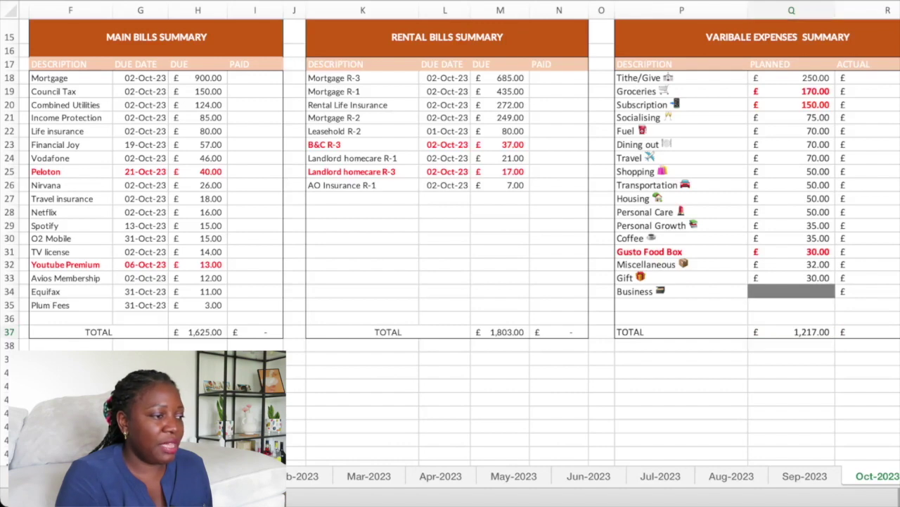
scroll(451, 232, "right", 8)
scroll(450, 233, "up", 1)
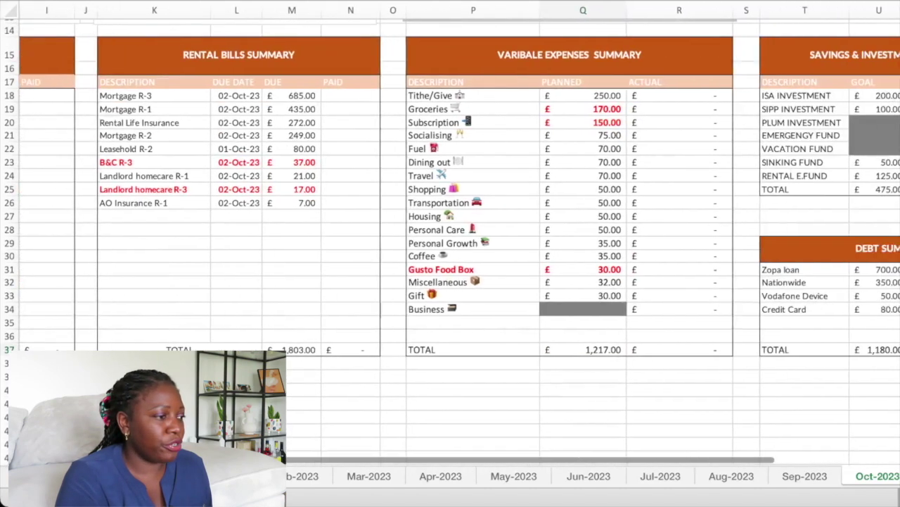
scroll(450, 232, "right", 5)
scroll(450, 232, "up", 1)
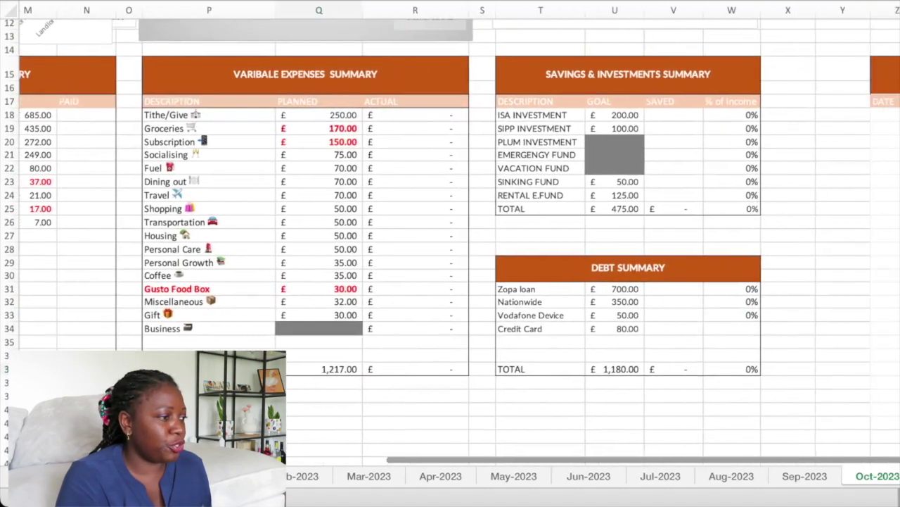
scroll(450, 232, "right", 3)
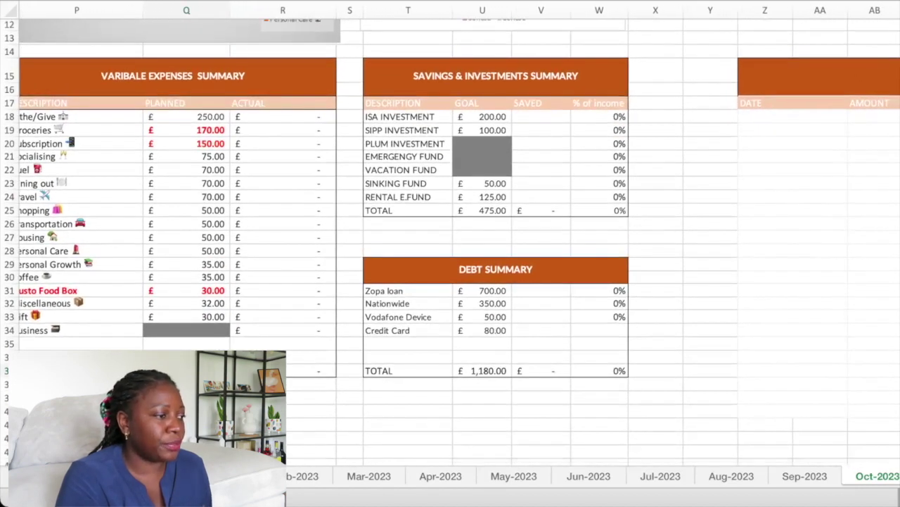
left_click(495, 76)
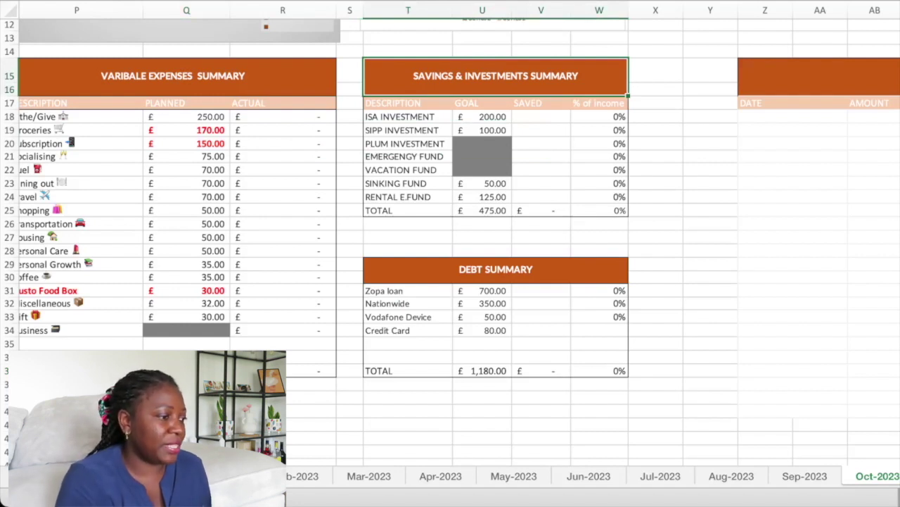
left_click(483, 211)
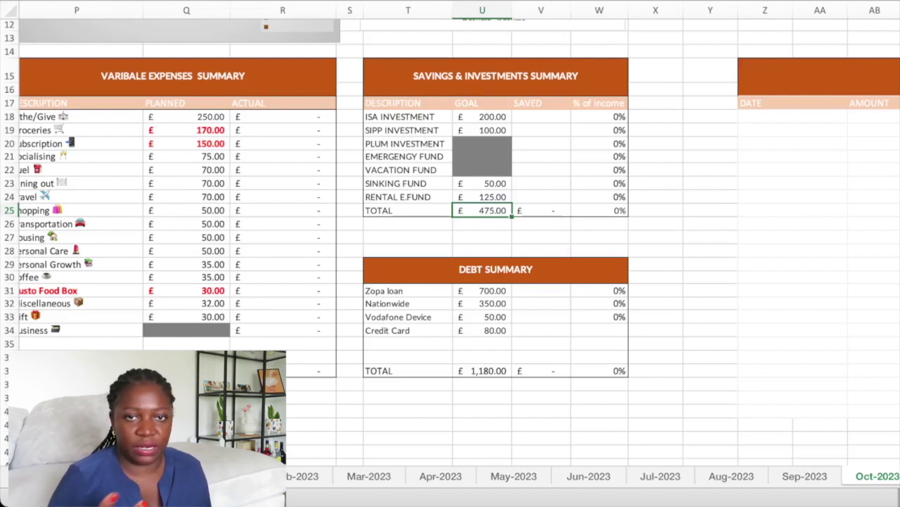
- Review the Zopa loan, Nationwide and Vodafone Device entries and their amounts in the Debt Summary
left_click(496, 270)
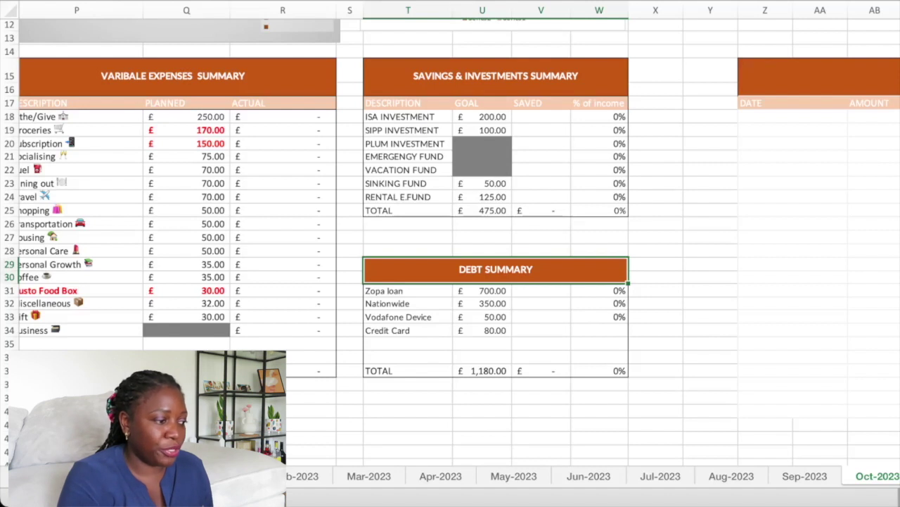
left_click_drag(408, 290, 485, 290)
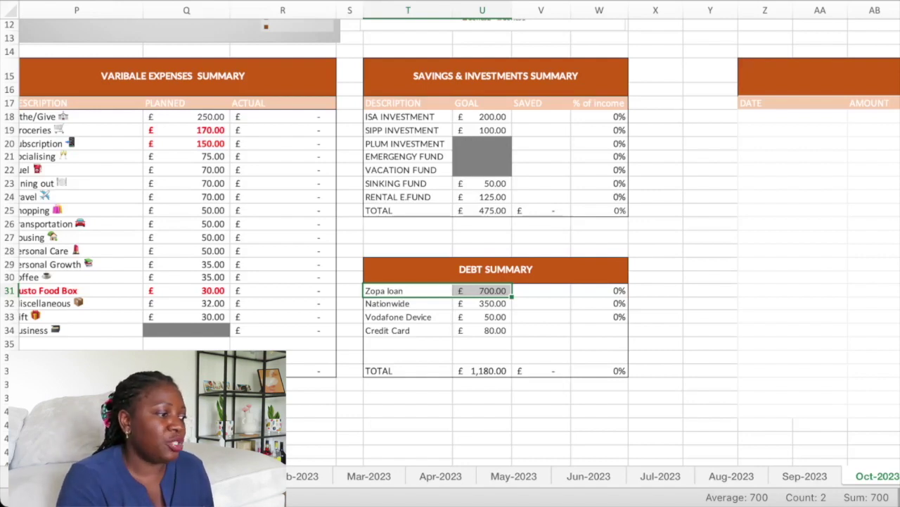
left_click_drag(482, 303, 422, 303)
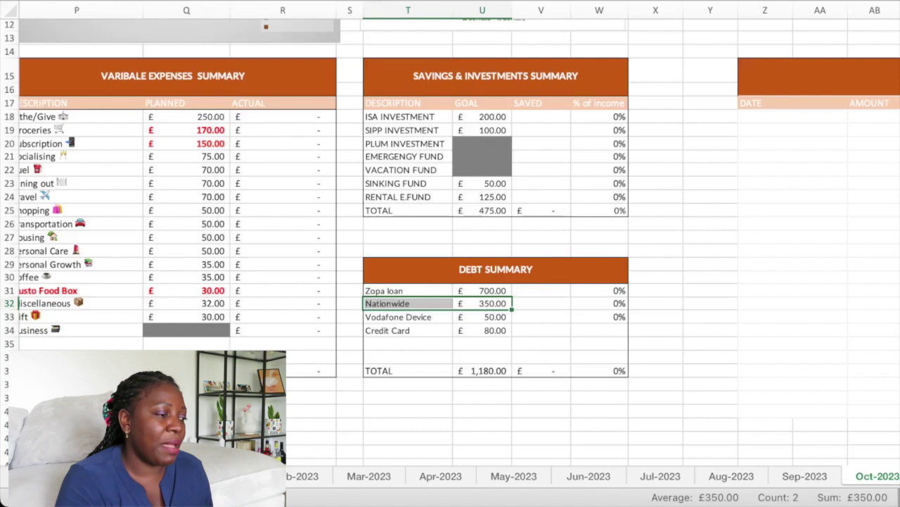
left_click_drag(482, 317, 409, 317)
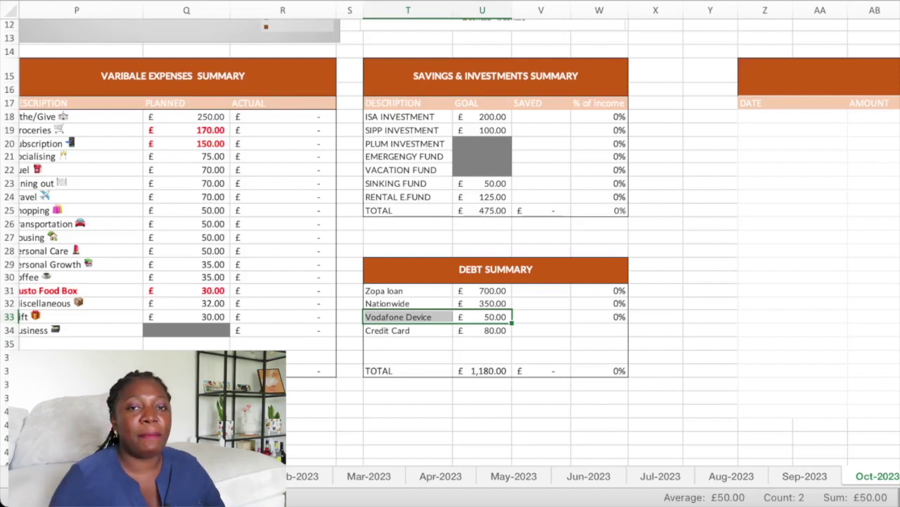
- Format the Credit Card description and amount in the Debt Summary as bold red text
left_click_drag(483, 330, 422, 330)
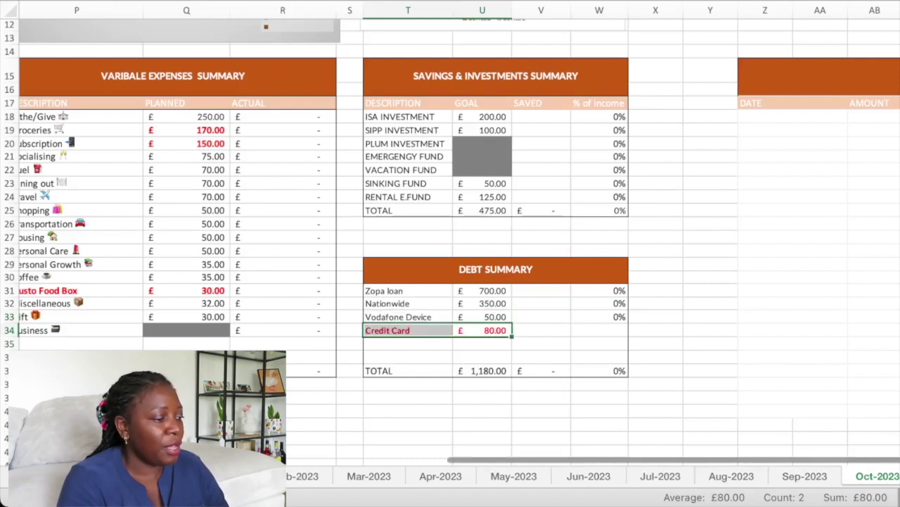
left_click(506, 392)
left_click(541, 411)
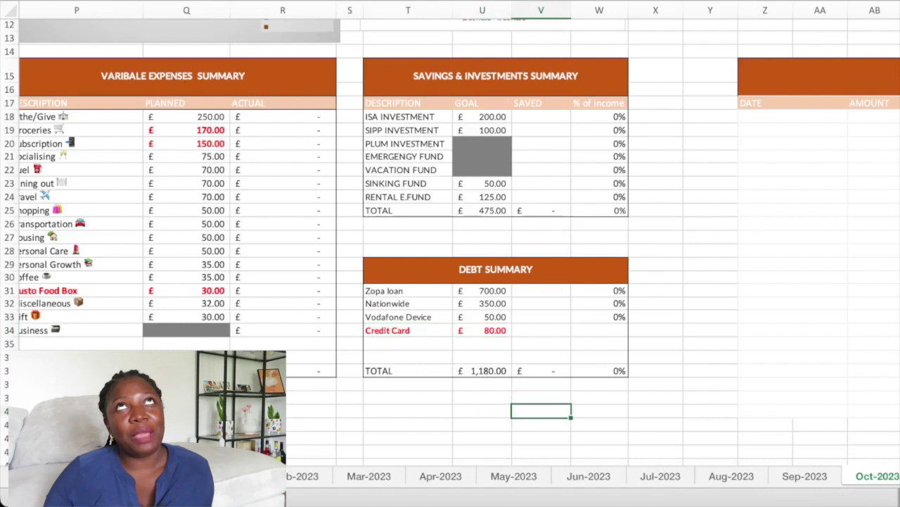